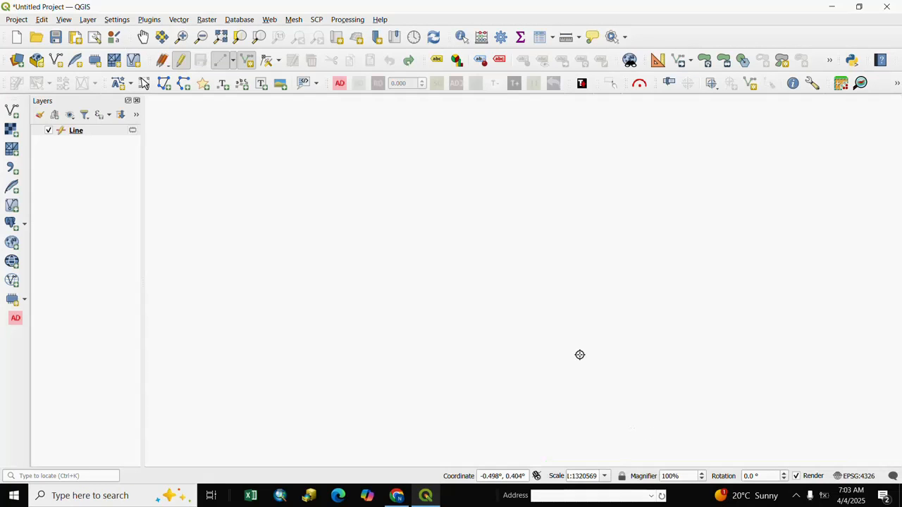
- Create a temporary scratch layer named Line with LineString geometry in EPSG:4326 - WGS 84
click(89, 20)
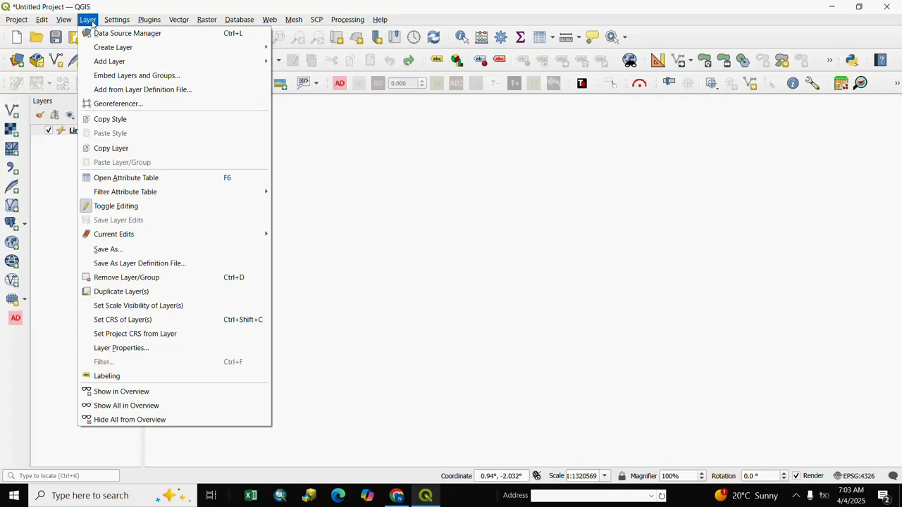
mouse_move(122, 48)
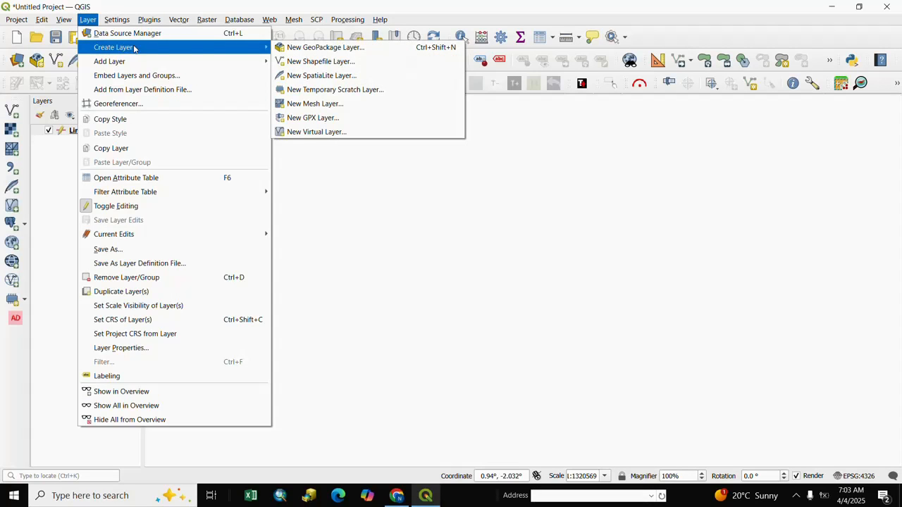
click(336, 90)
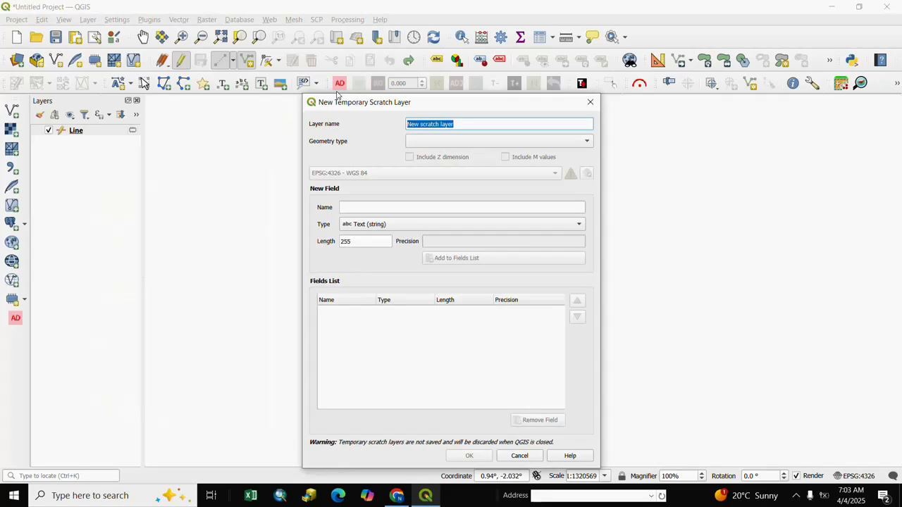
click(469, 127)
drag(458, 128, 392, 119)
text(Line)
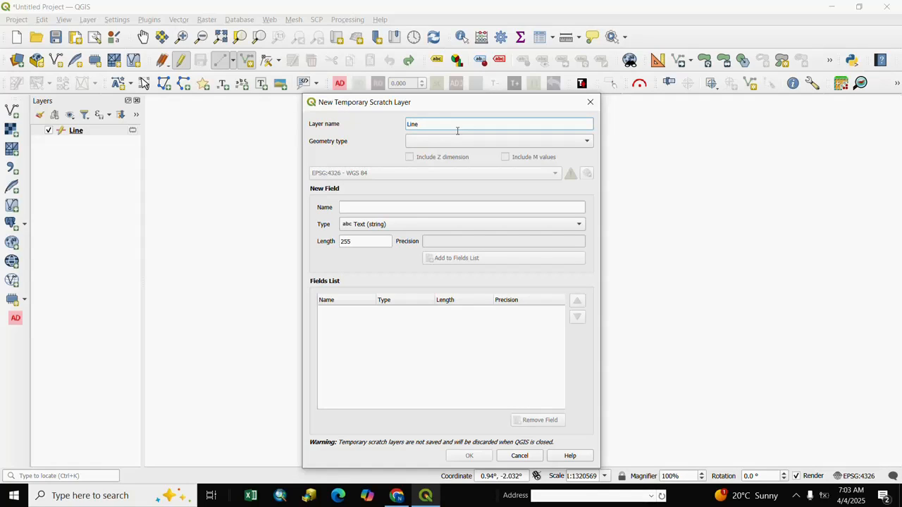
click(585, 142)
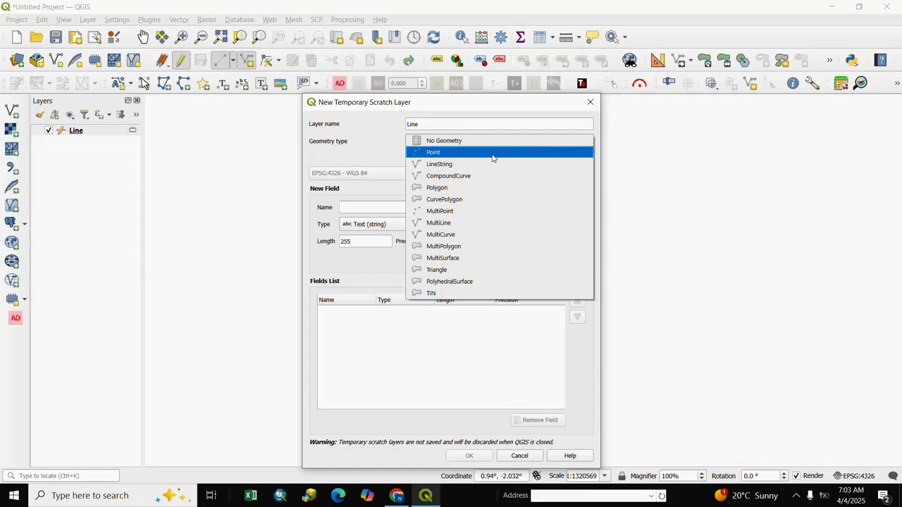
click(438, 165)
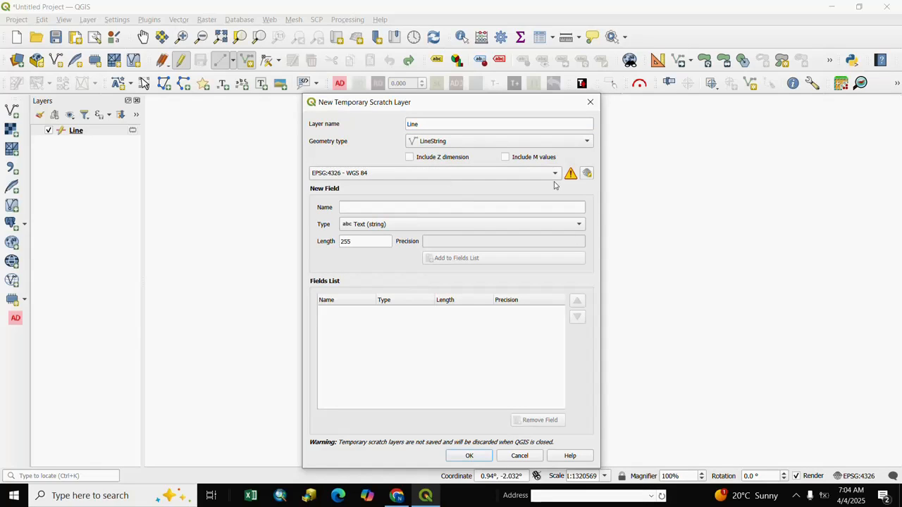
click(469, 455)
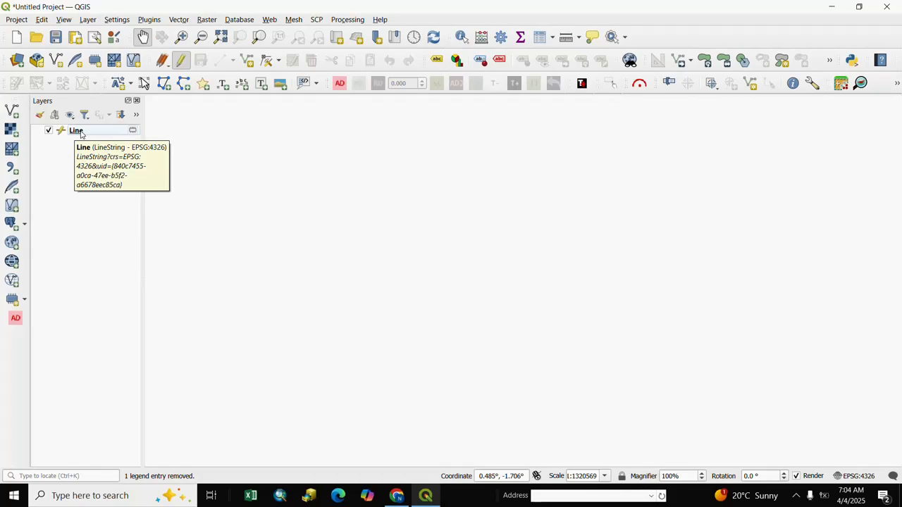
- With editing enabled on the Line layer, draw a three-vertex bent line peaking near 0.532°, -0.717° and ending near 0.39°, -0.322°
click(78, 134)
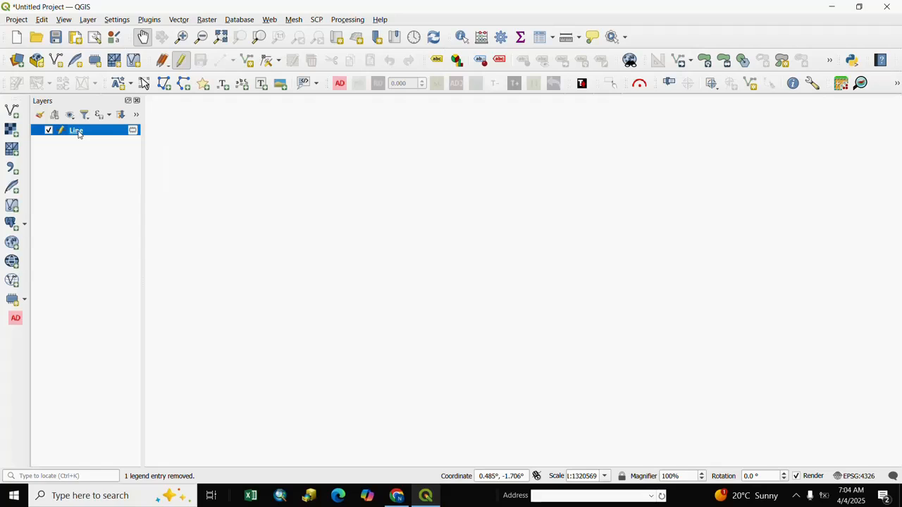
click(180, 62)
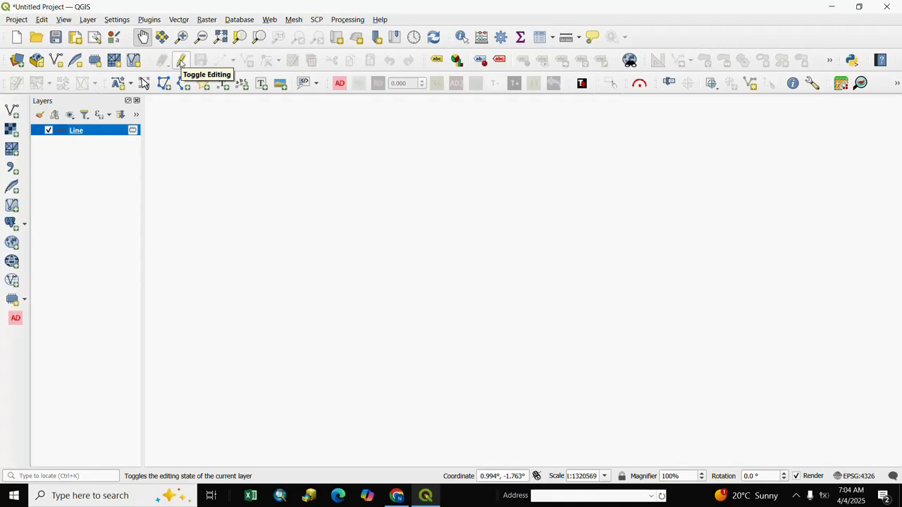
click(181, 61)
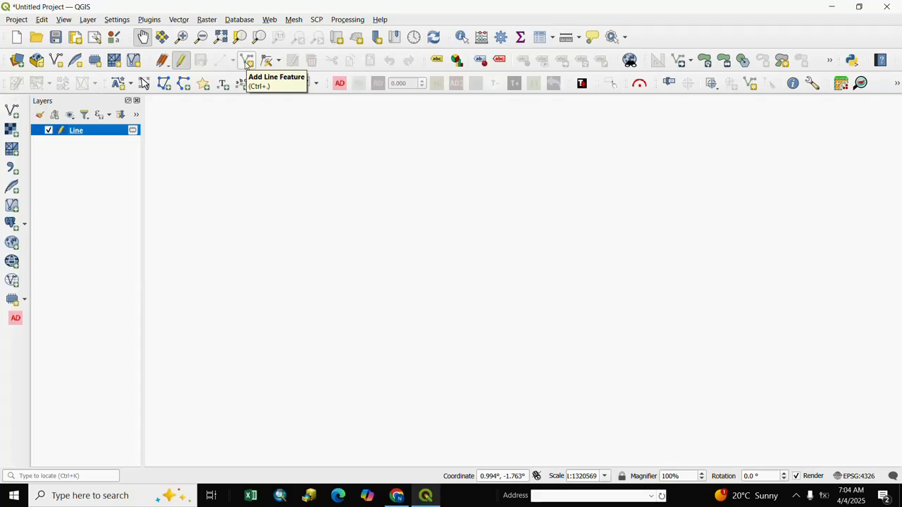
click(246, 62)
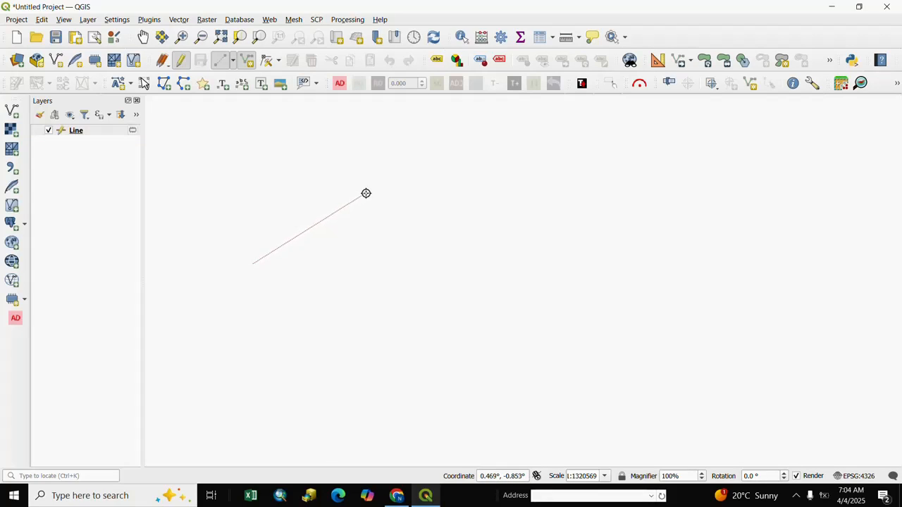
click(389, 183)
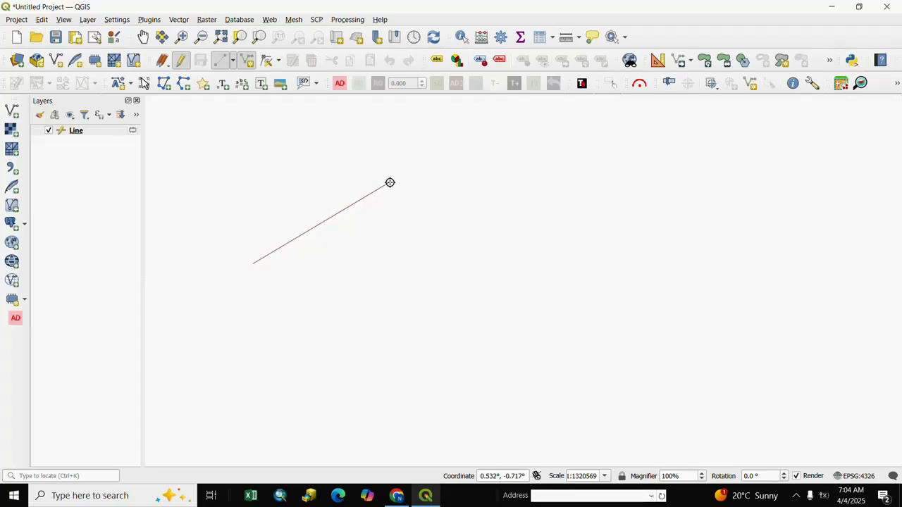
click(463, 208)
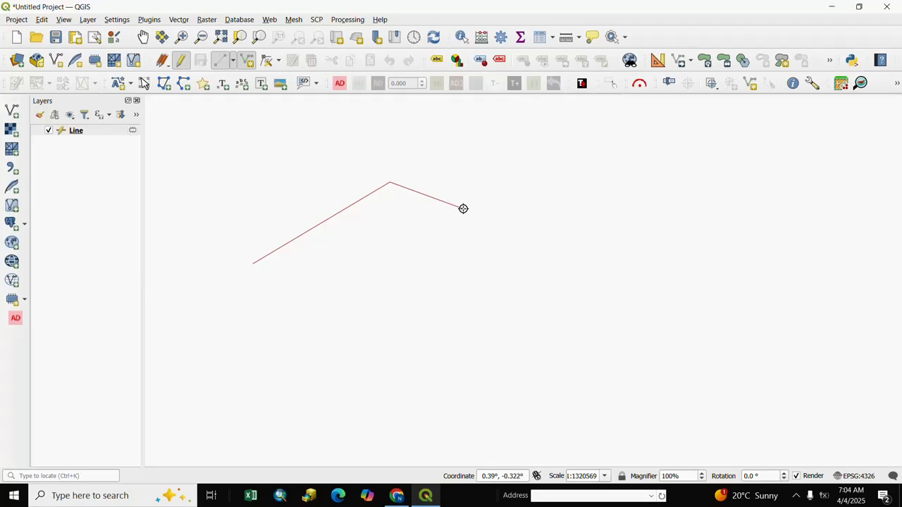
right_click(463, 209)
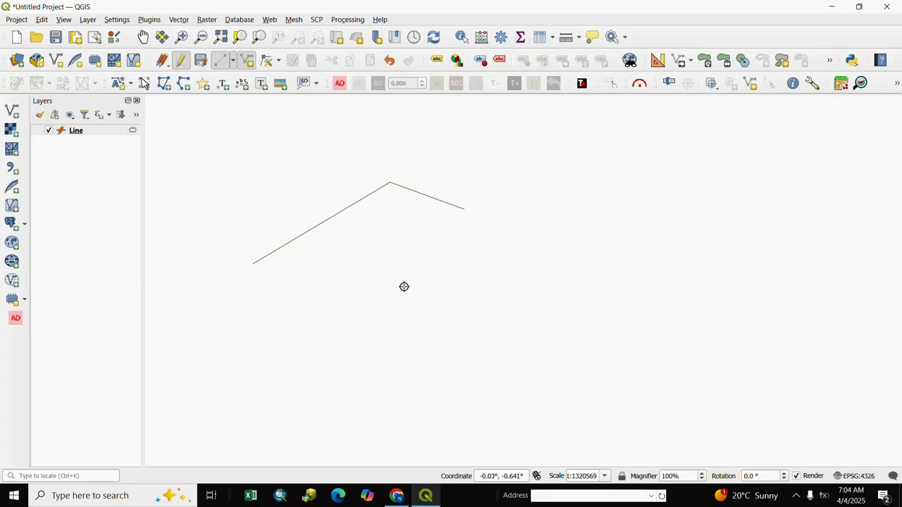
- Draw a second, straight two-point line below the bent one, rising to about 0.254°, -0.237°
click(289, 326)
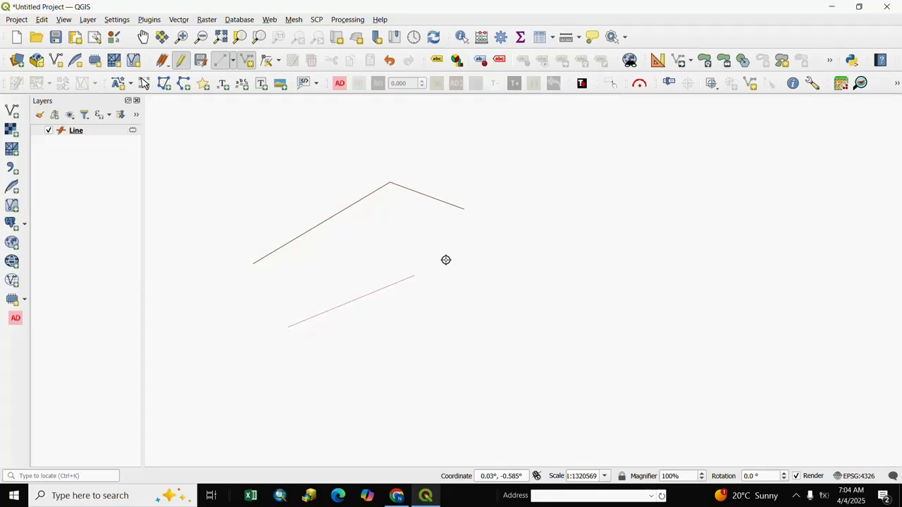
click(479, 234)
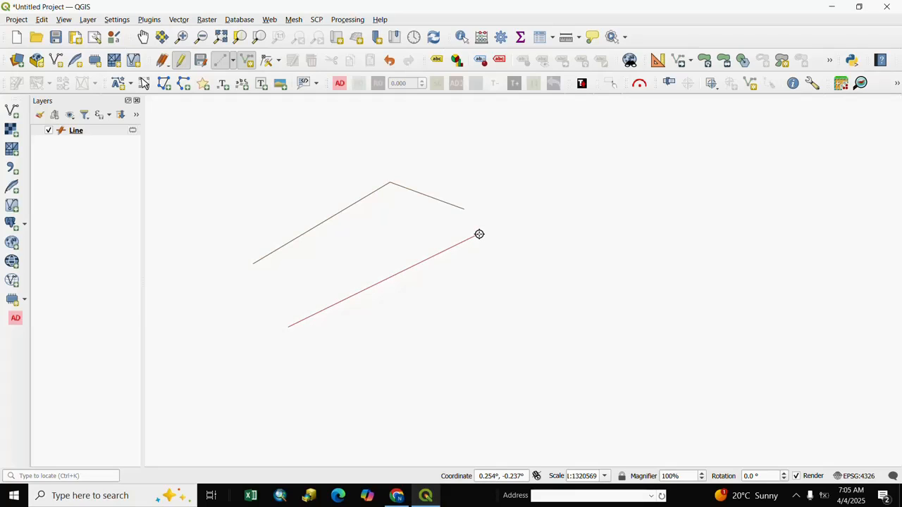
right_click(479, 234)
- Check the Line layer's records in its attribute table and identify the bent line on the map
click(540, 39)
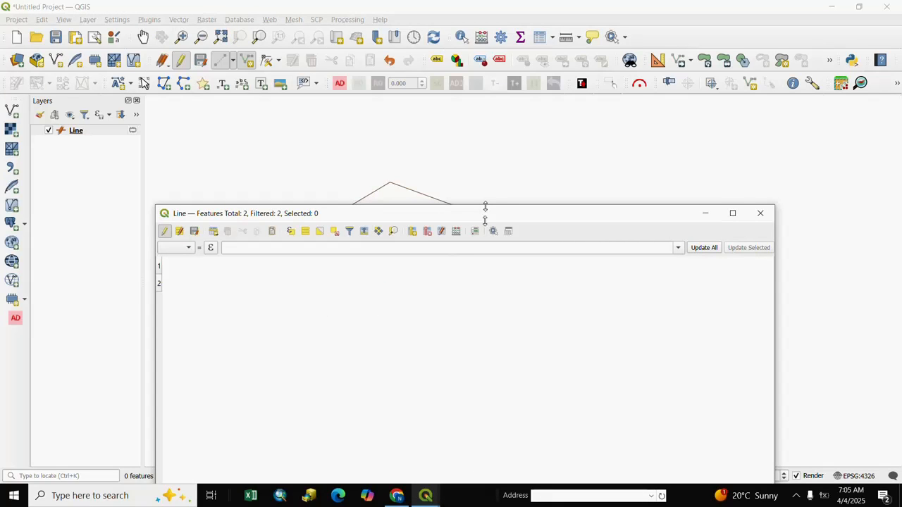
drag(486, 205, 537, 162)
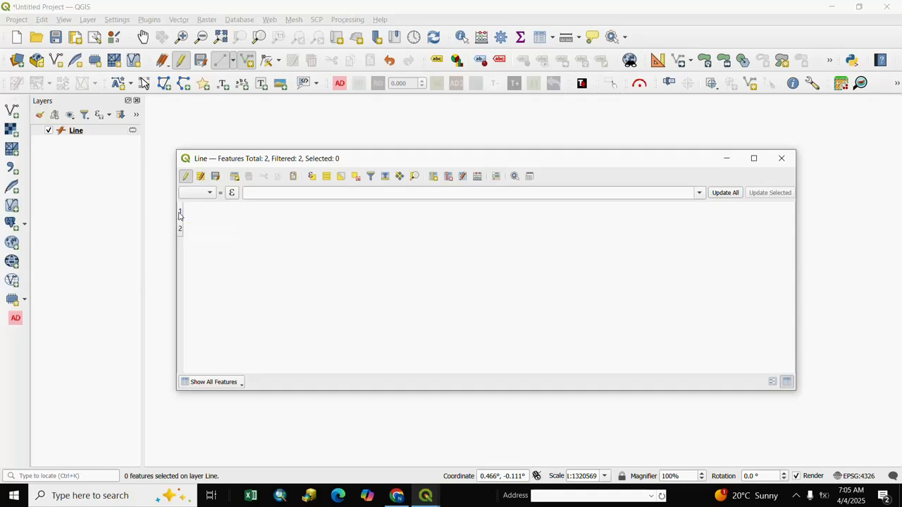
click(782, 161)
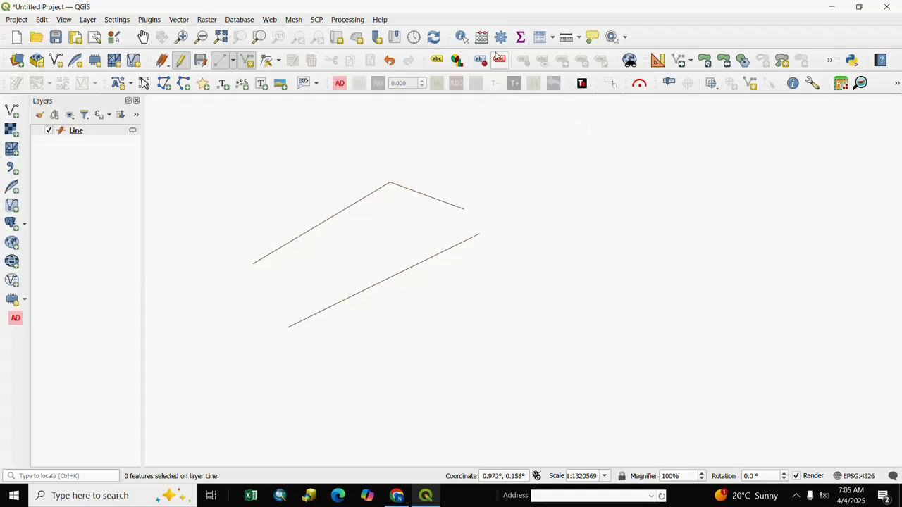
click(462, 37)
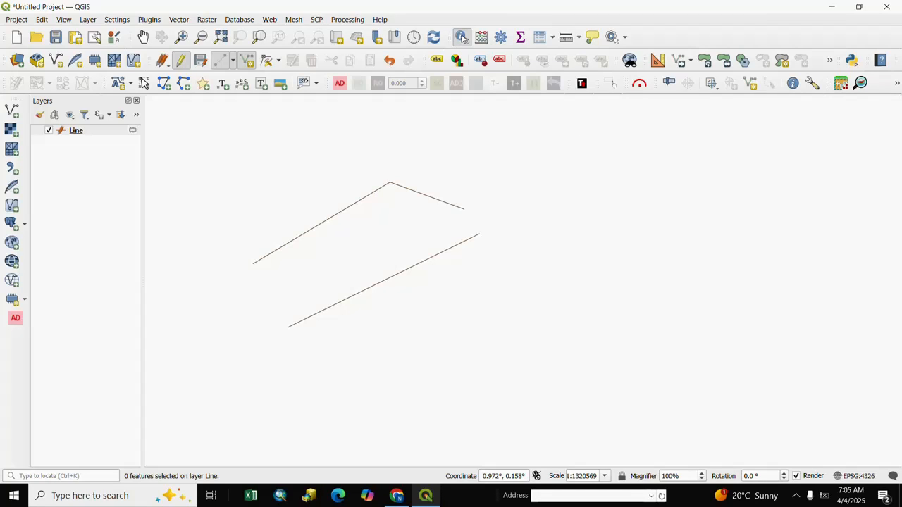
click(420, 193)
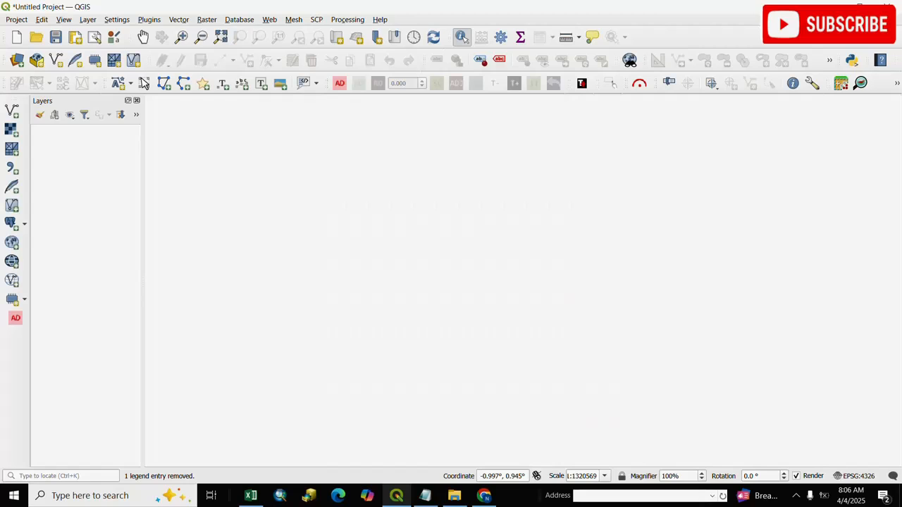
- Create a temporary scratch layer named Building with Polygon geometry in EPSG:4326 - WGS 84
click(89, 20)
mouse_move(118, 49)
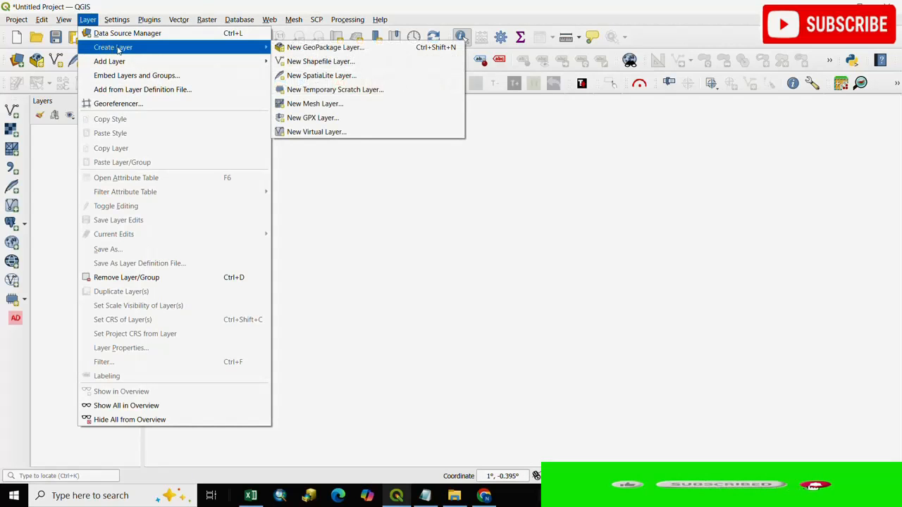
click(304, 90)
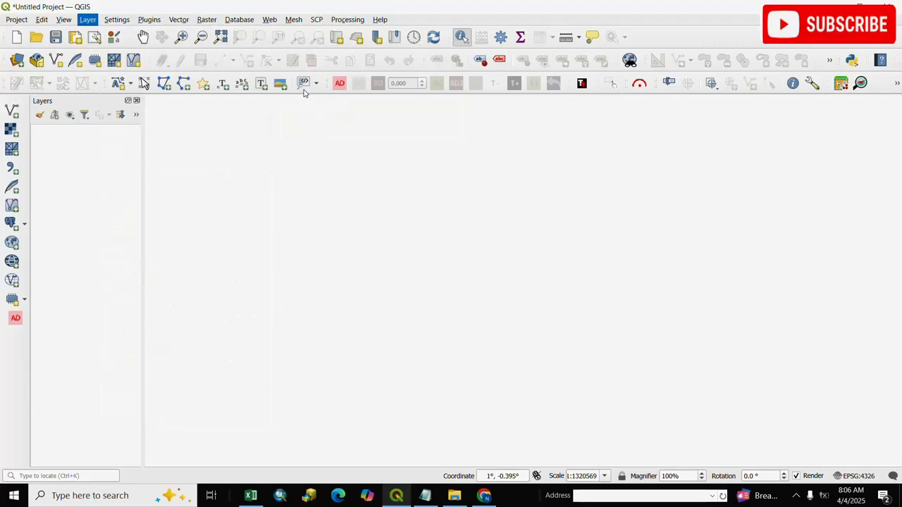
click(465, 124)
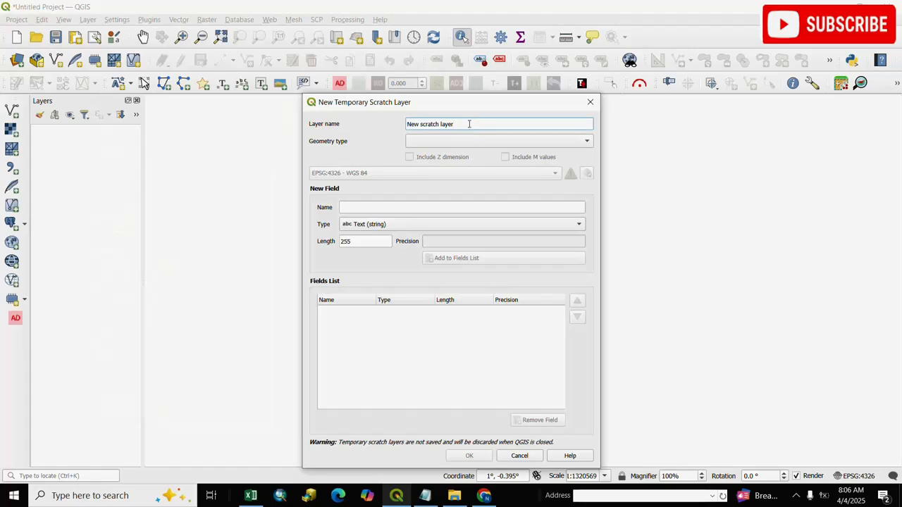
key(ctrl+a)
text(Building)
click(584, 144)
click(430, 188)
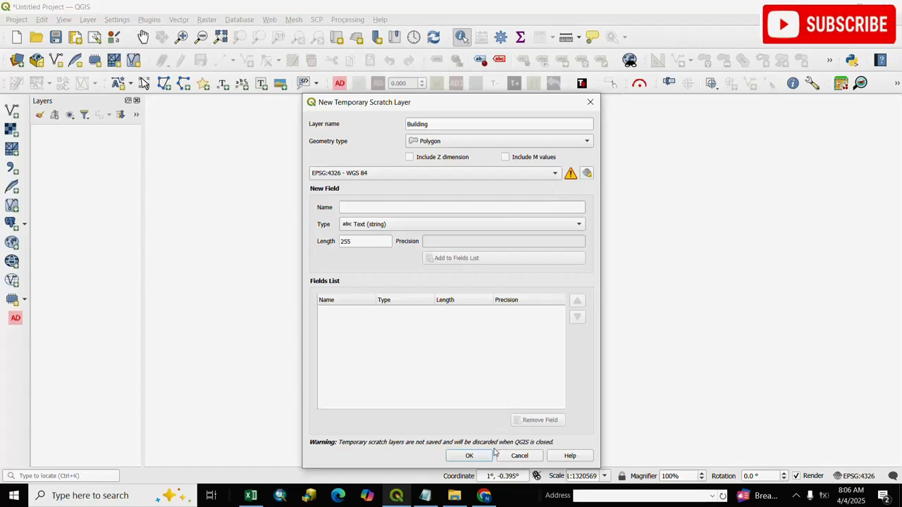
click(470, 455)
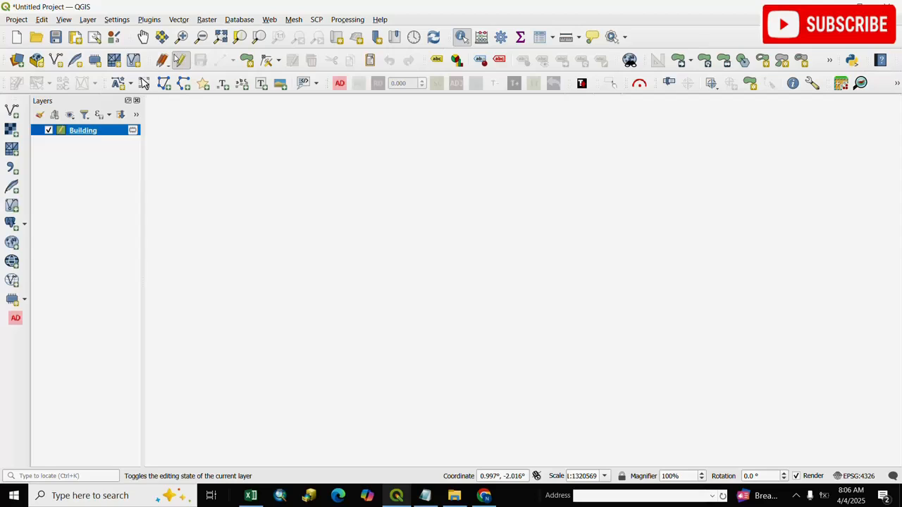
- With editing enabled on the Building layer, draw a tilted four-cornered polygon with corners near 0.318°, -1.393° and 0.735°, -1.039°
click(180, 62)
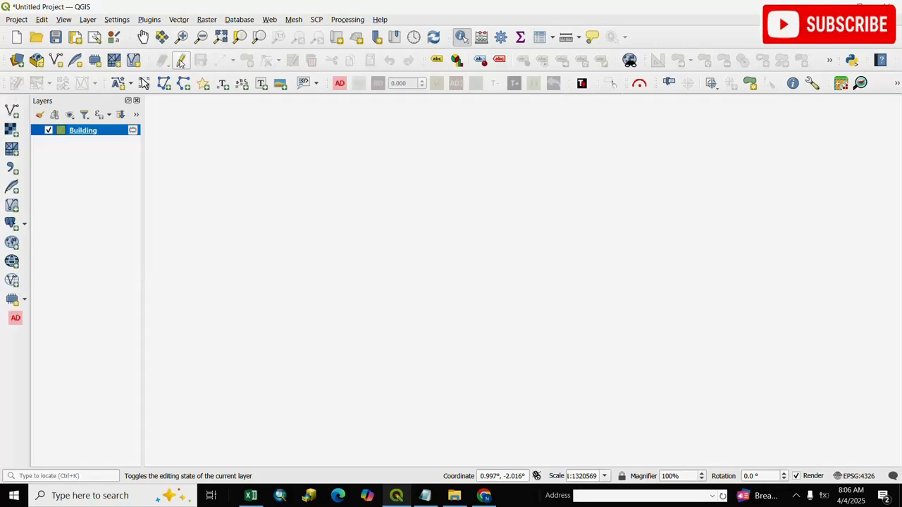
click(181, 62)
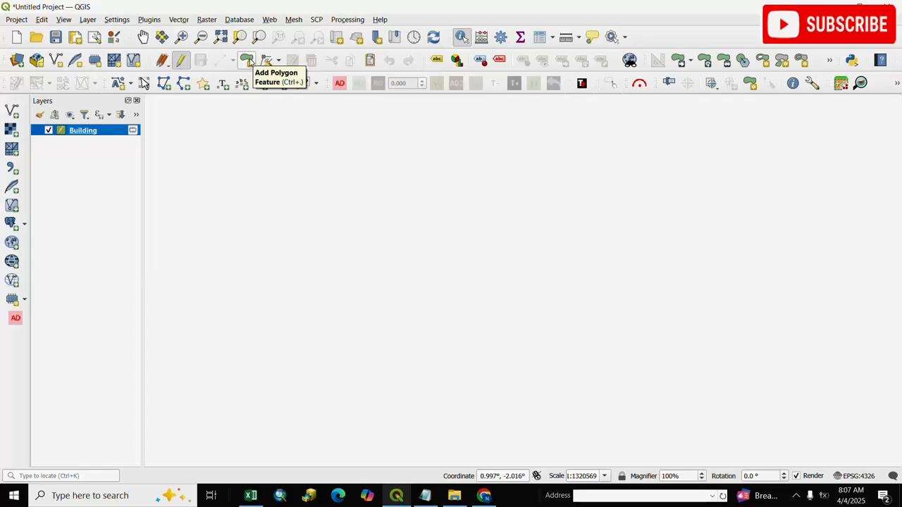
click(248, 62)
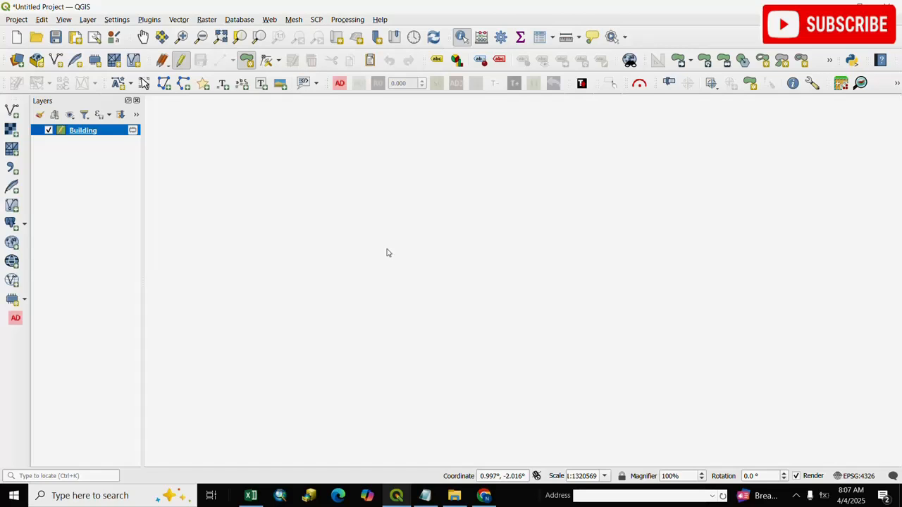
click(247, 177)
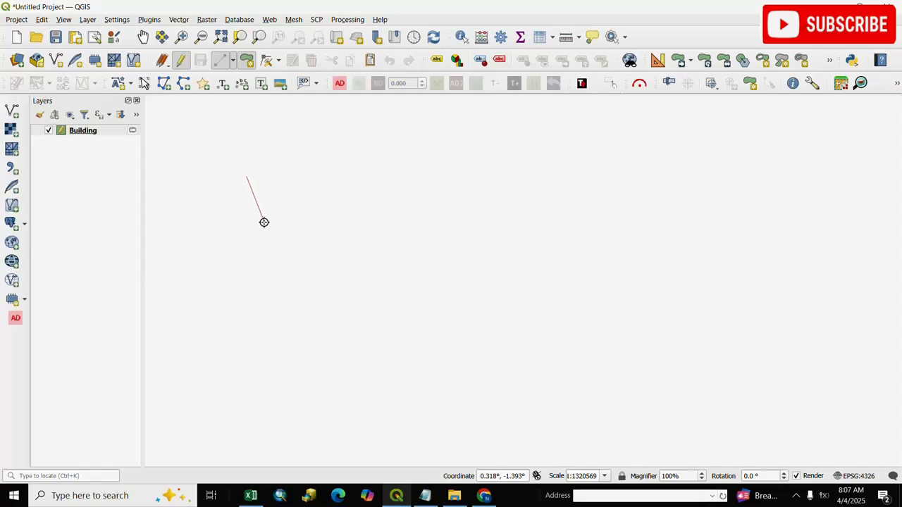
click(263, 222)
click(353, 191)
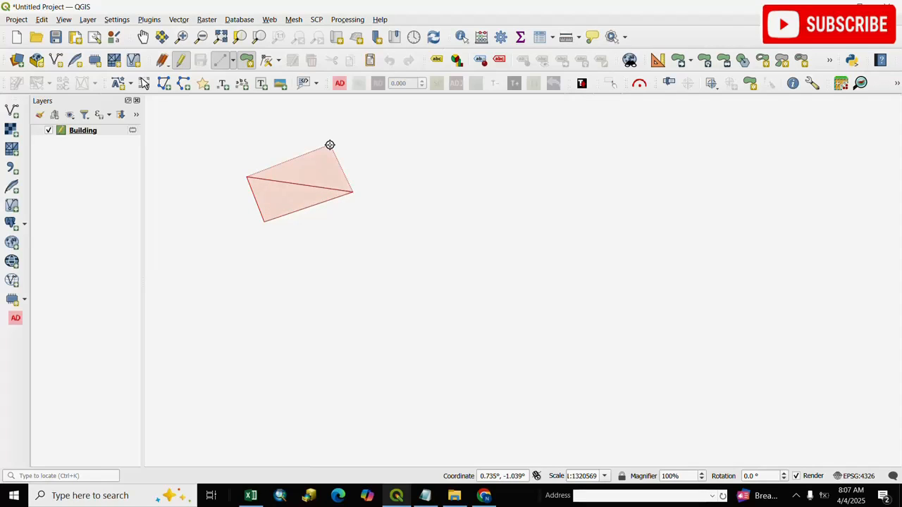
click(329, 145)
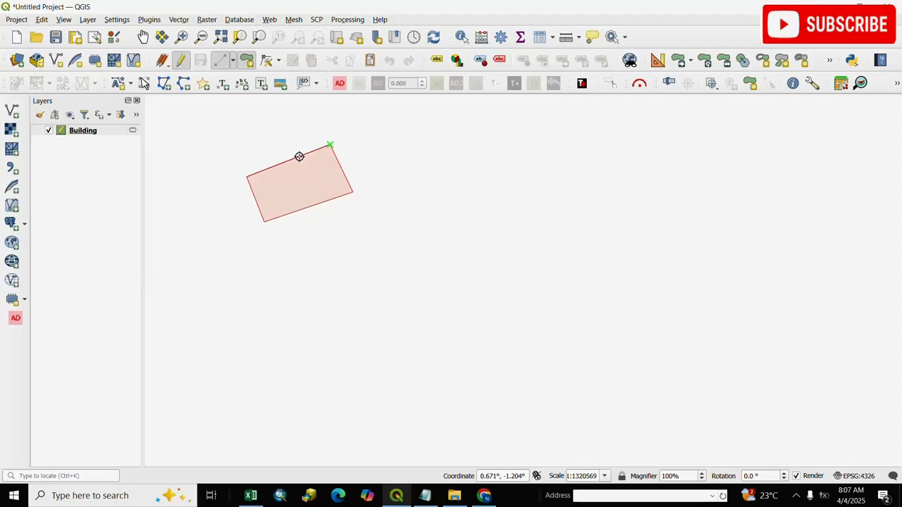
right_click(299, 157)
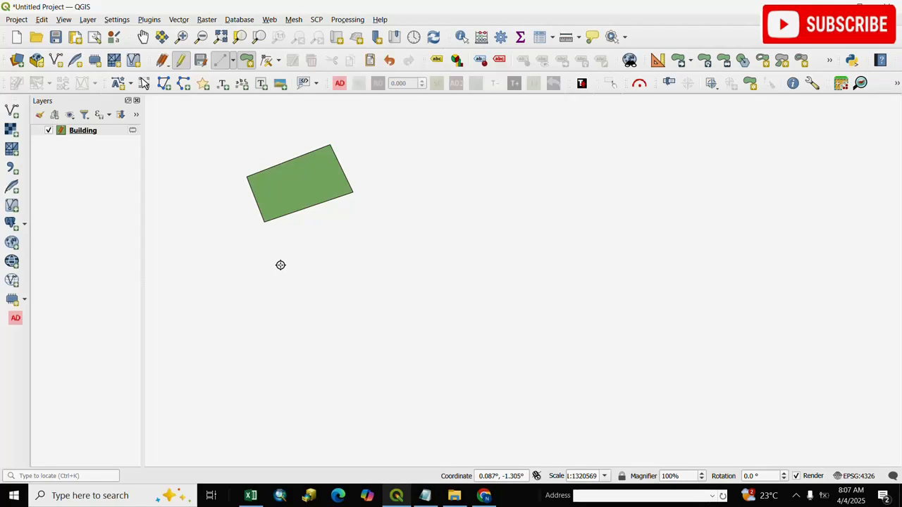
- Draw a second tilted four-cornered building polygon below the first, with corners near -0.005°, -0.692° and 0.28°, -0.818°
click(278, 264)
click(296, 312)
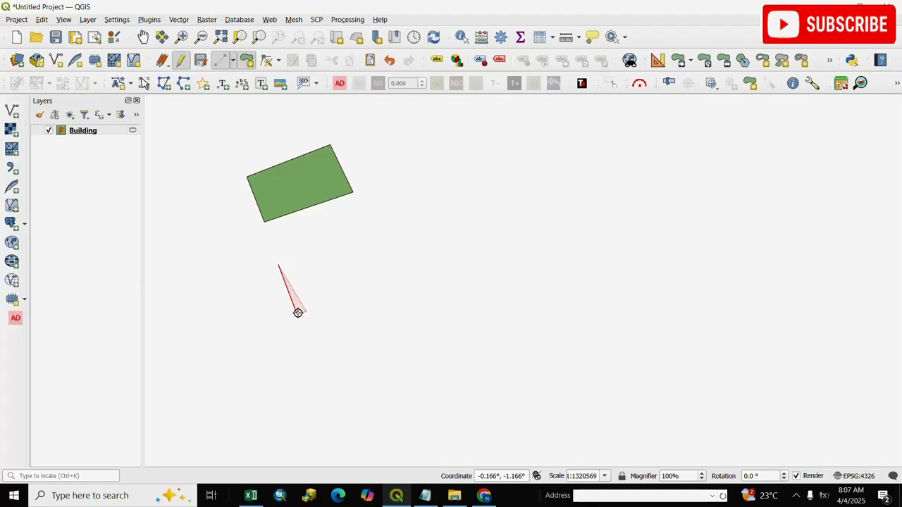
click(395, 283)
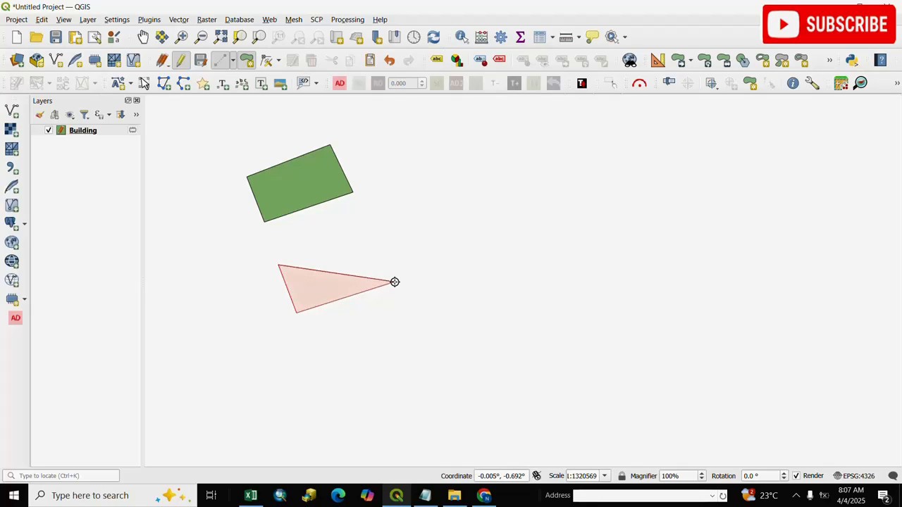
click(372, 229)
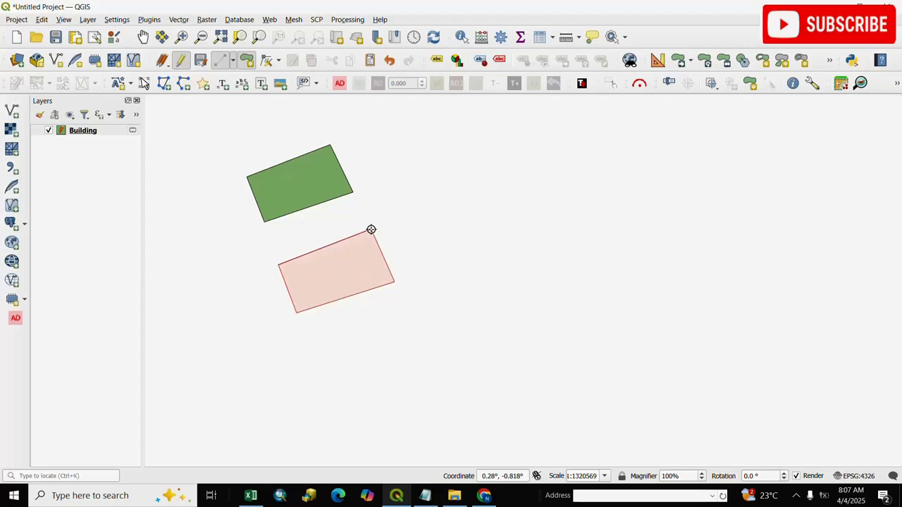
right_click(371, 229)
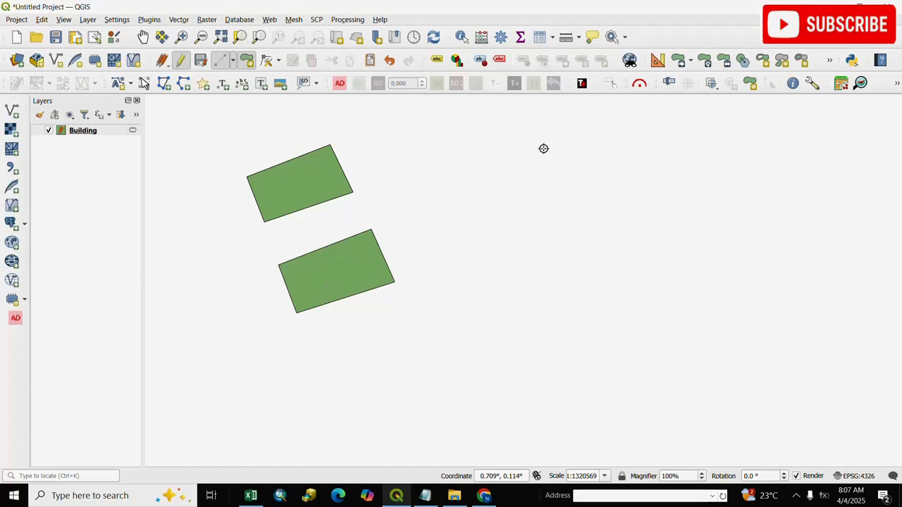
- Check the Building layer's records in its attribute table and identify the lower polygon on the map
click(543, 39)
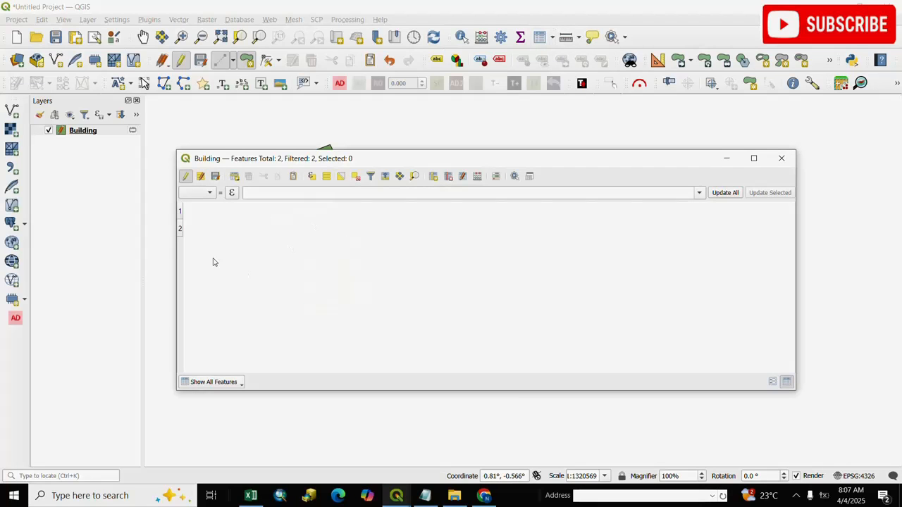
click(181, 216)
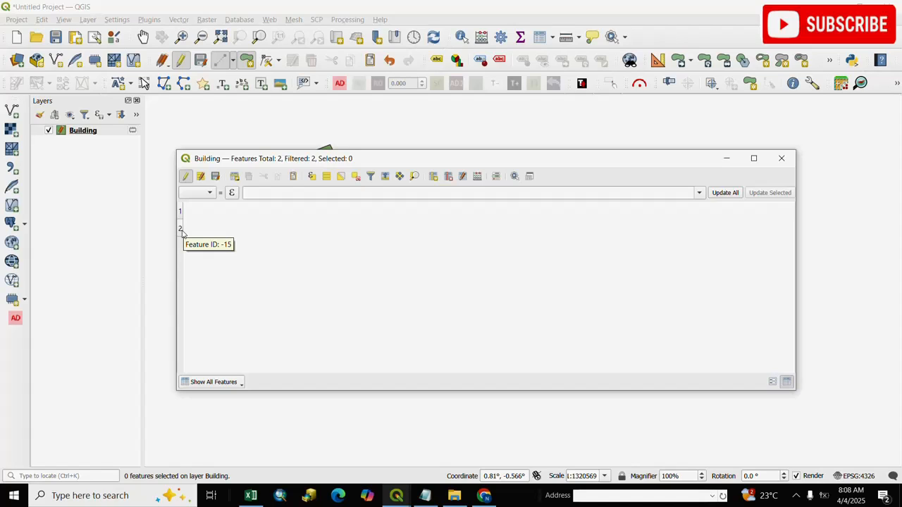
click(781, 158)
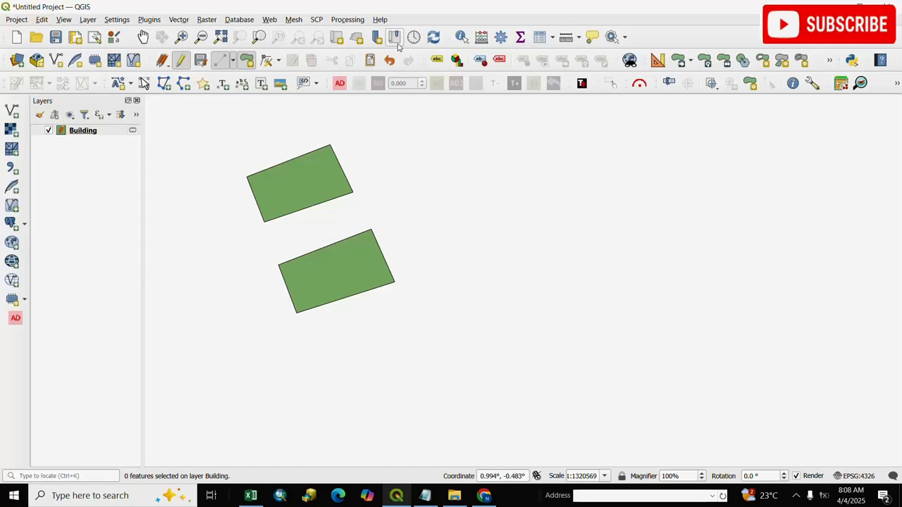
click(462, 38)
click(337, 273)
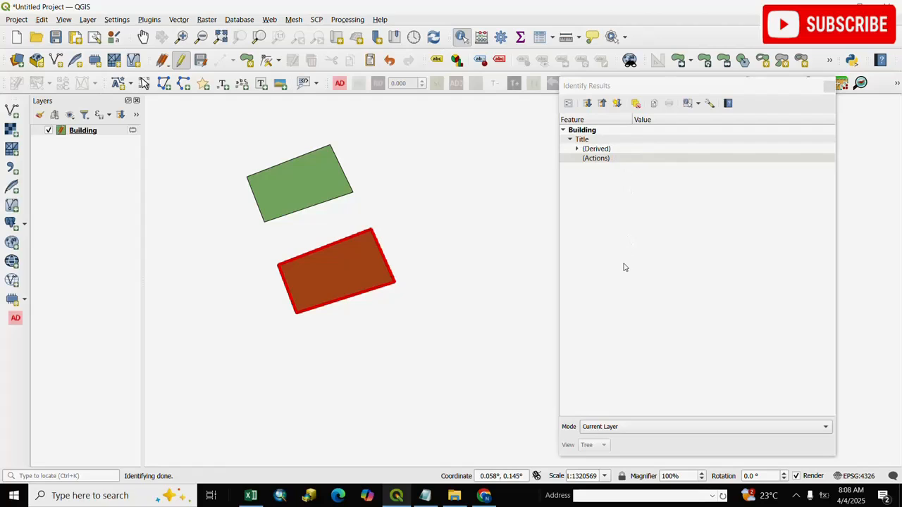
click(829, 86)
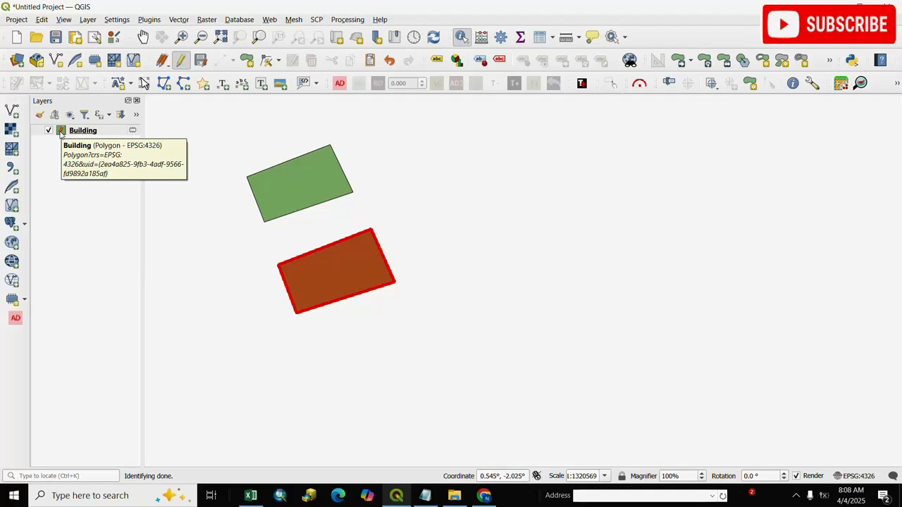
- Try the gradient red fill for the Building layer's symbology, then apply the outline blue style instead
right_click(62, 134)
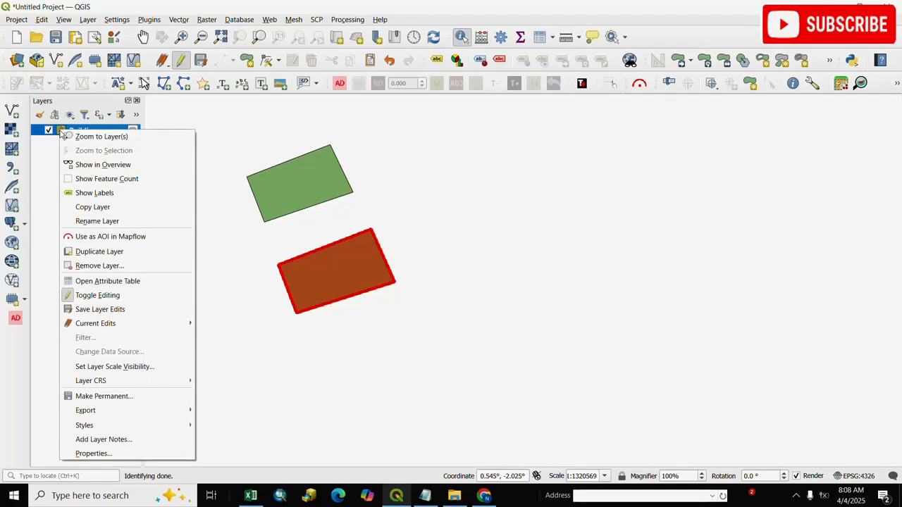
click(93, 453)
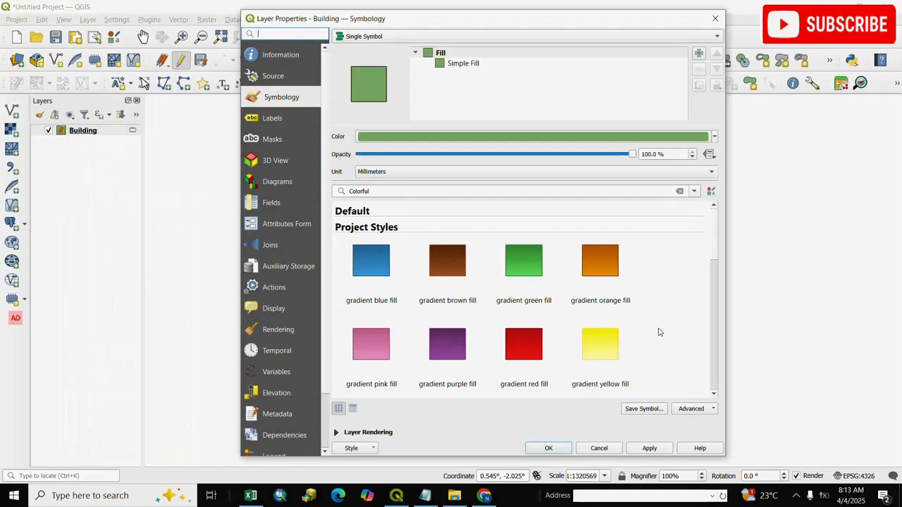
click(520, 341)
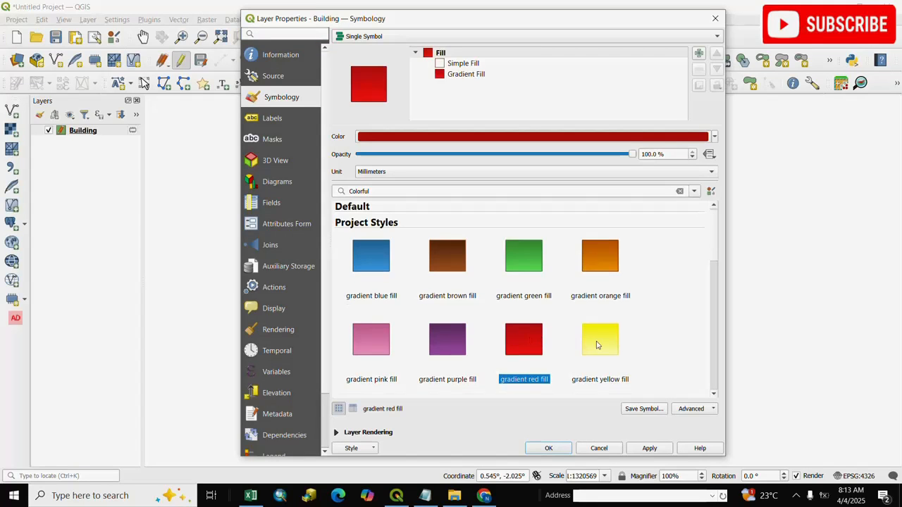
scroll(596, 345, down, 3)
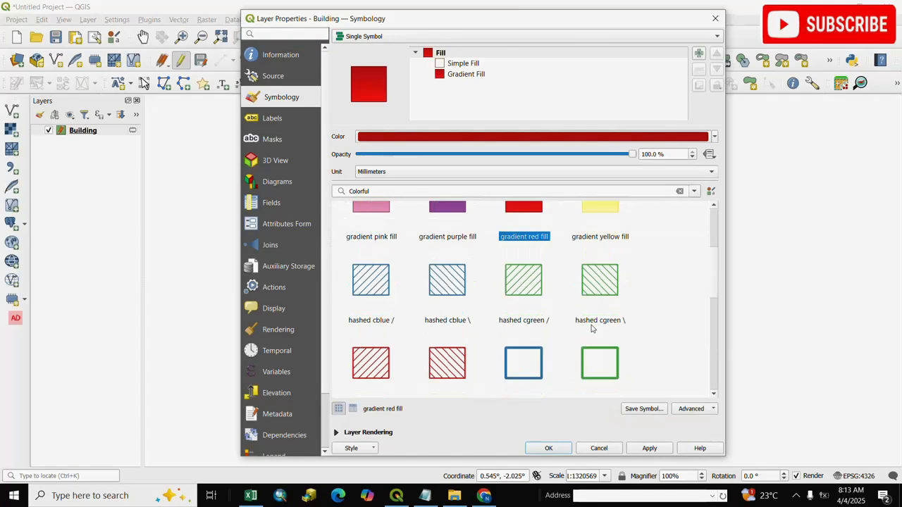
click(525, 365)
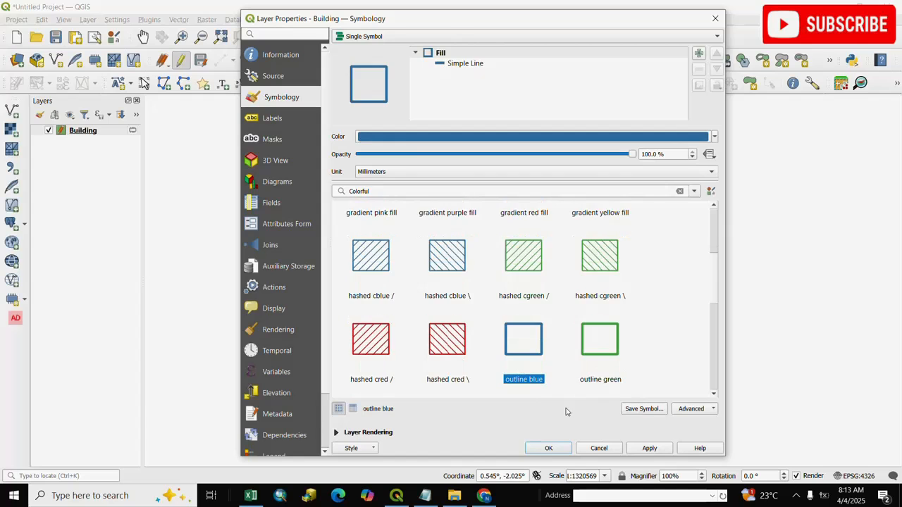
click(554, 449)
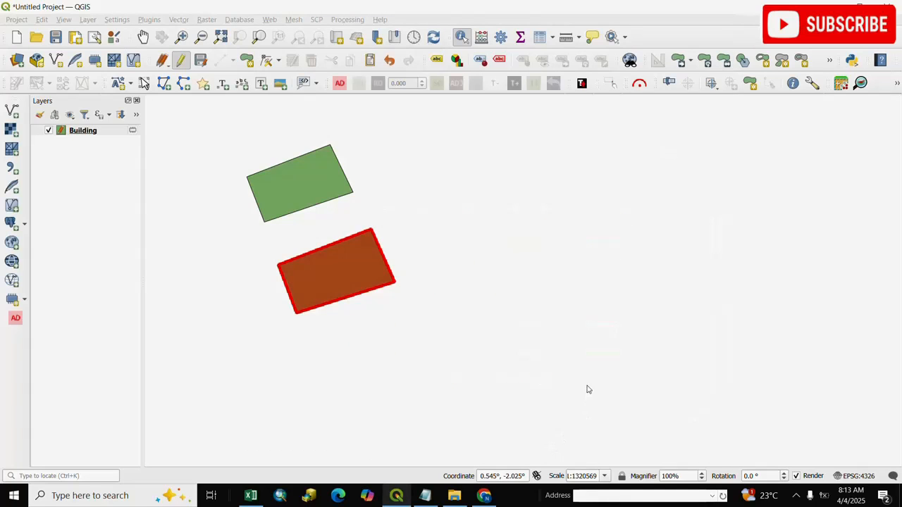